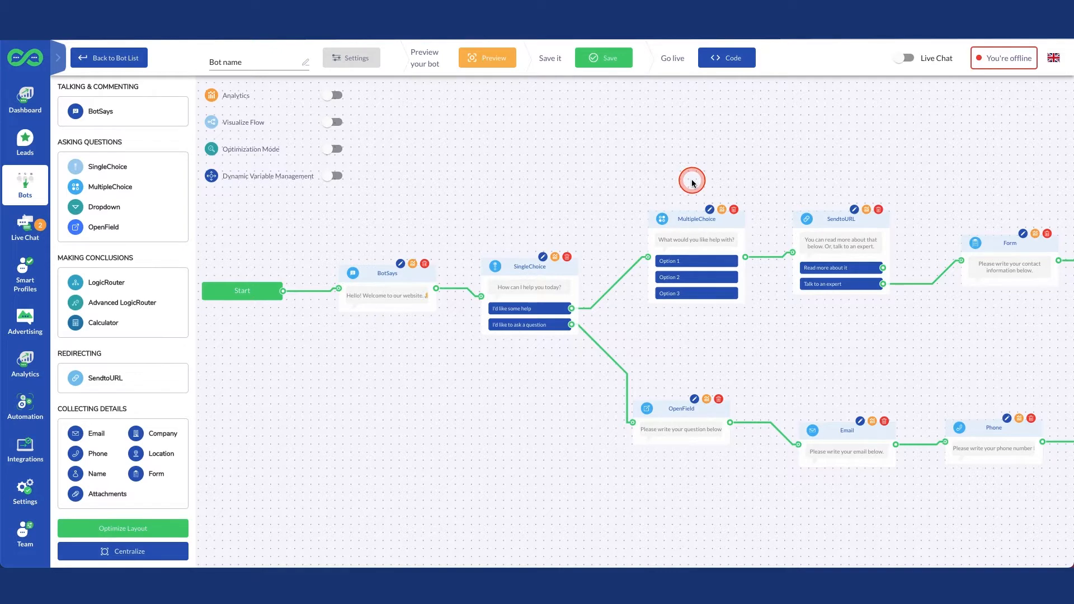
# Examine the welcome message settings of the BotSays block that follows Start
pyautogui.scroll(3, 391, 364)
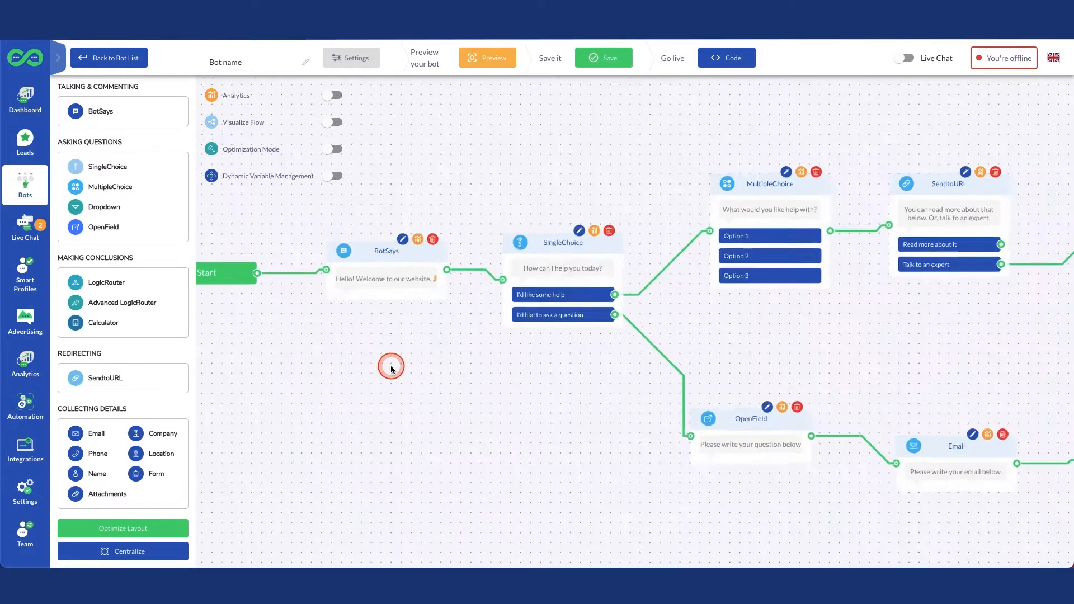
pyautogui.moveTo(431, 349); pyautogui.dragTo(417, 414)
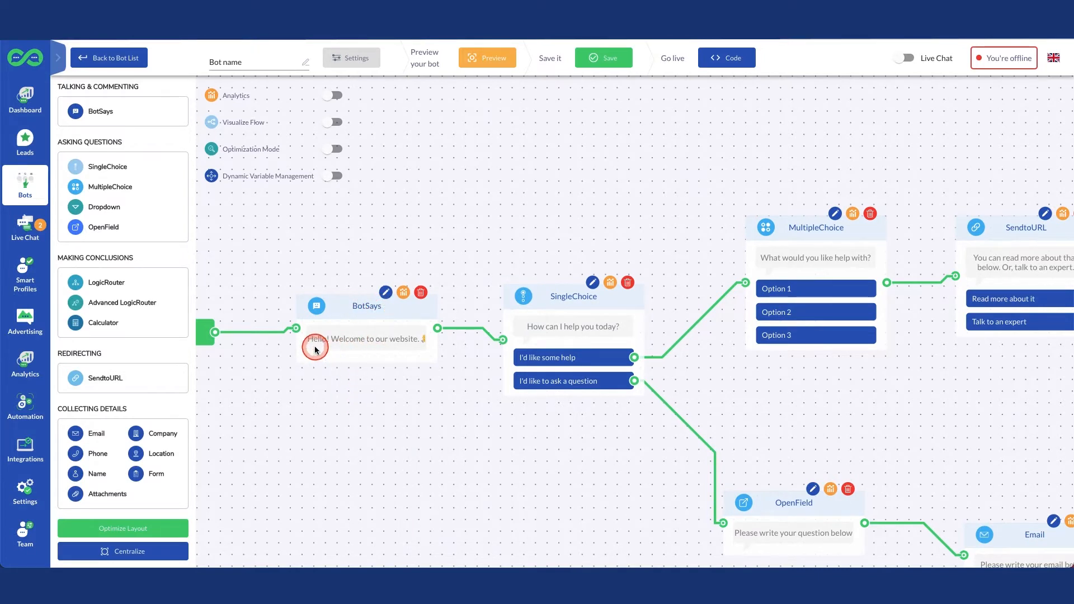
pyautogui.click(342, 340)
pyautogui.click(342, 340)
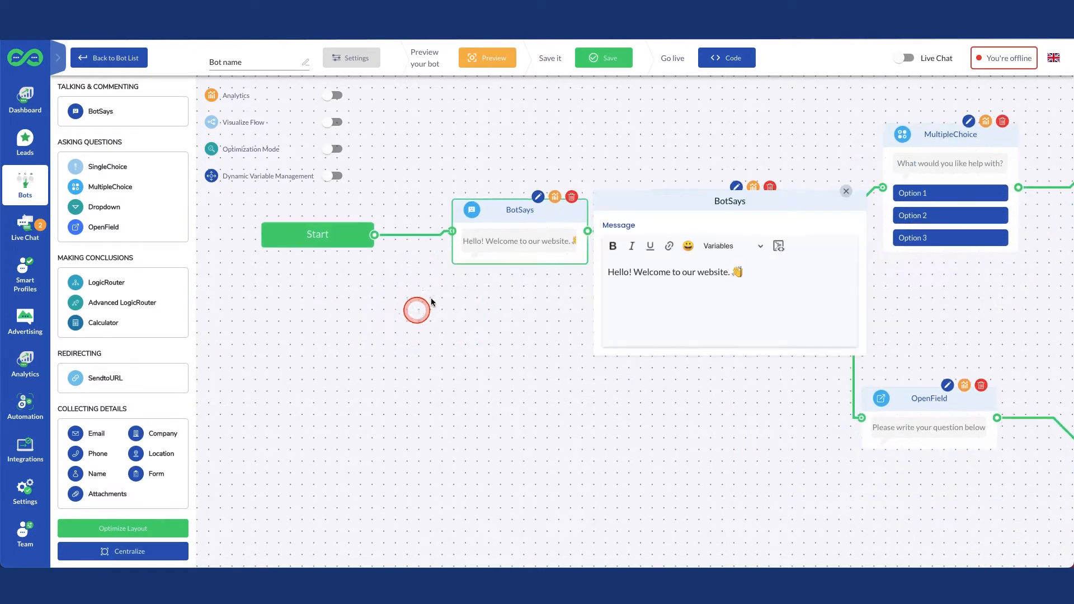
pyautogui.click(638, 388)
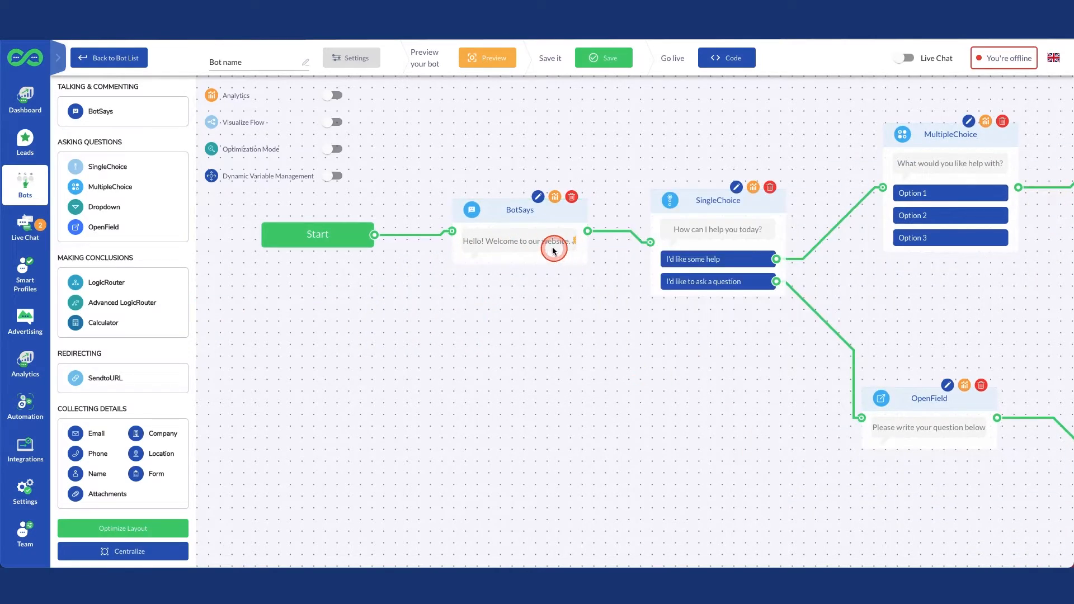
pyautogui.moveTo(724, 319); pyautogui.dragTo(464, 387)
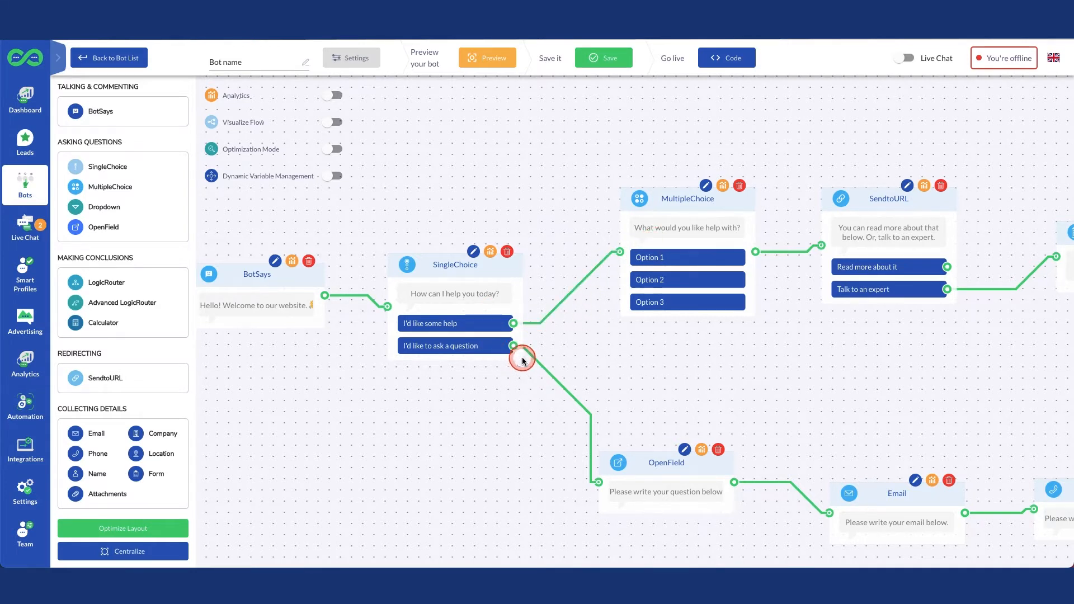
# Delete the connection from "I'd like to ask a question" to OpenField and link that answer to the MultipleChoice block
pyautogui.moveTo(591, 467)
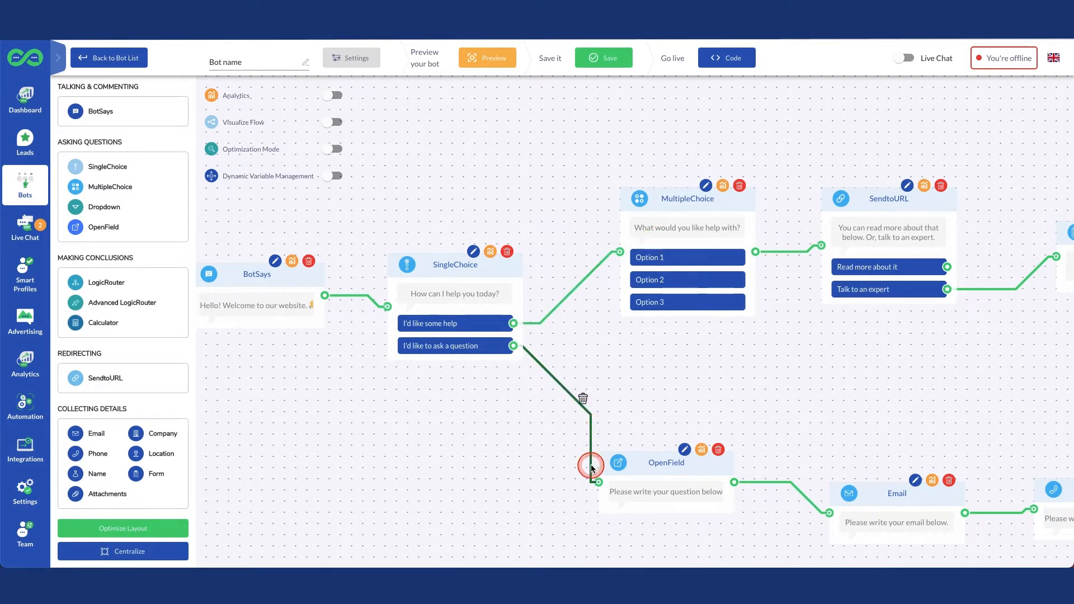
pyautogui.click(582, 399)
pyautogui.moveTo(513, 346); pyautogui.dragTo(640, 275)
pyautogui.moveTo(565, 288)
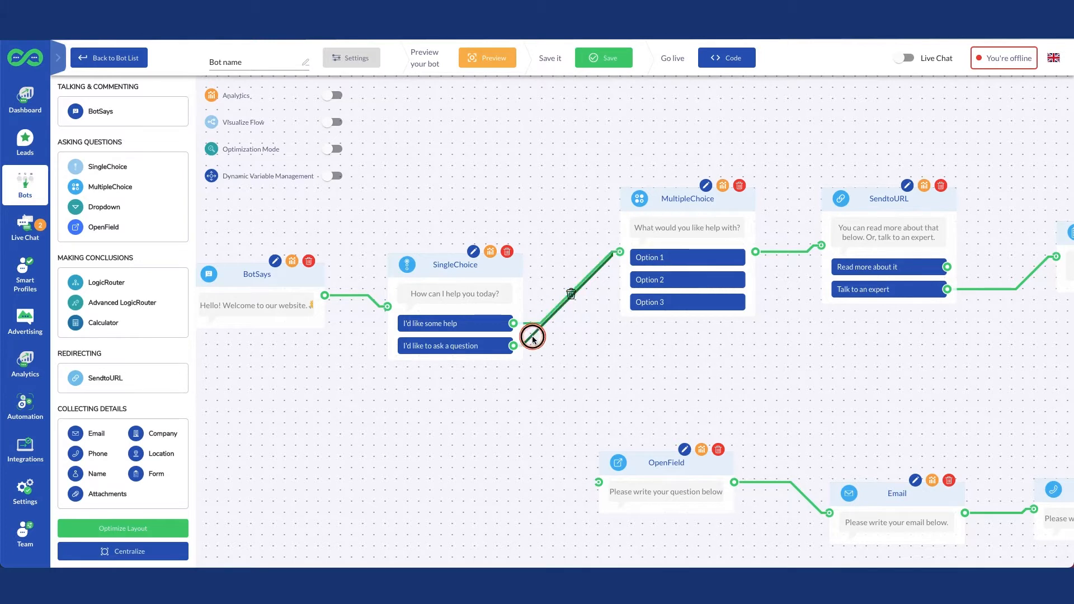
# Restore the SingleChoice branches: link "I'd like some help" to MultipleChoice and "I'd like to ask a question" to OpenField
pyautogui.click(571, 292)
pyautogui.moveTo(521, 314); pyautogui.dragTo(638, 257)
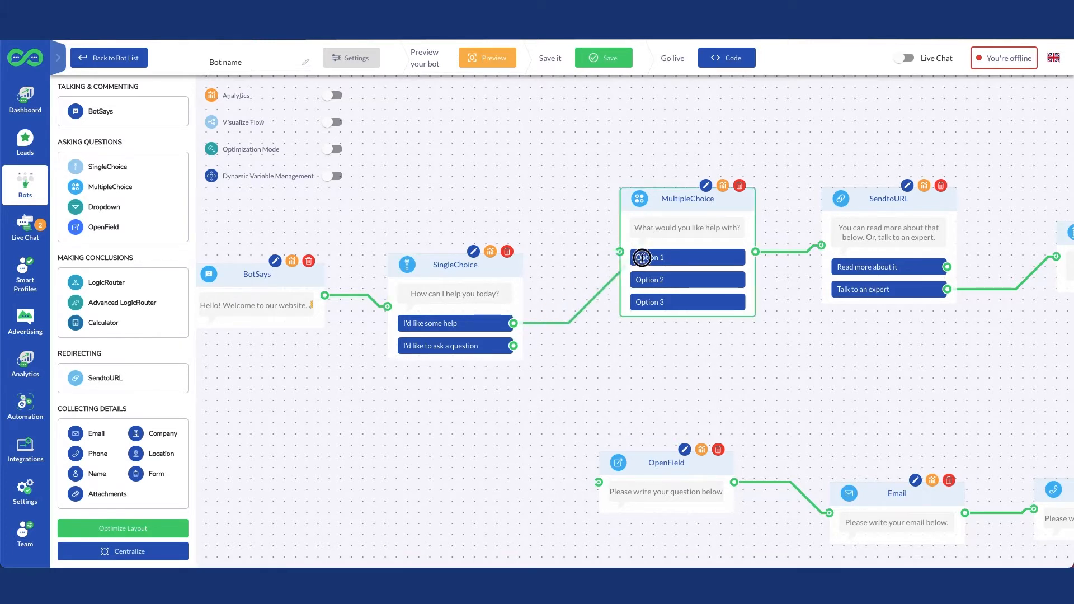
pyautogui.moveTo(512, 348); pyautogui.dragTo(639, 437)
# Examine the SendtoURL block's question and the Send to URL settings of both its answers
pyautogui.moveTo(689, 362); pyautogui.dragTo(528, 427)
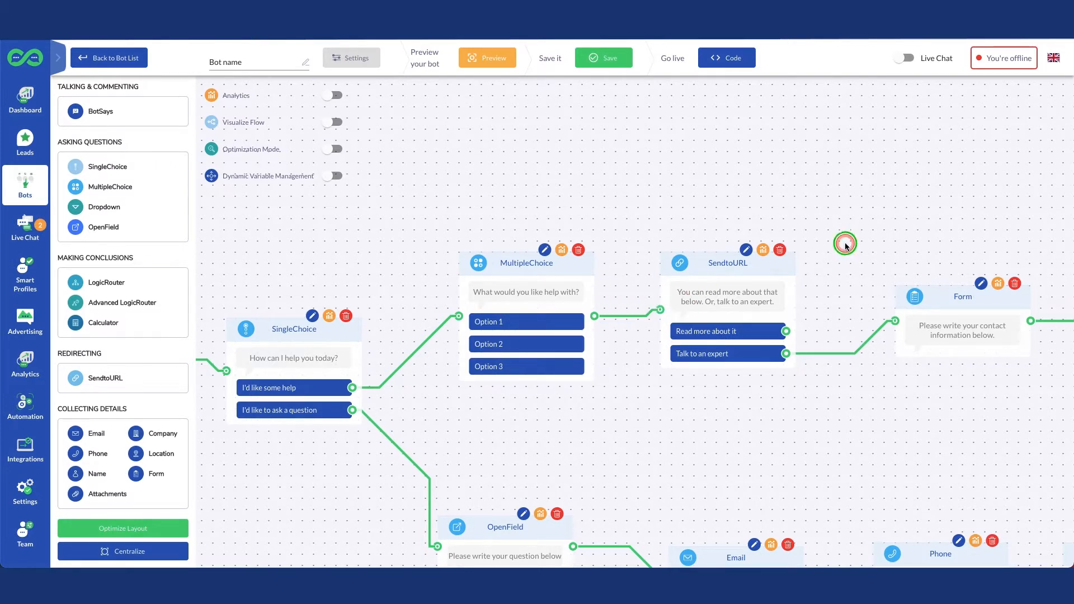
pyautogui.moveTo(844, 242); pyautogui.dragTo(624, 251)
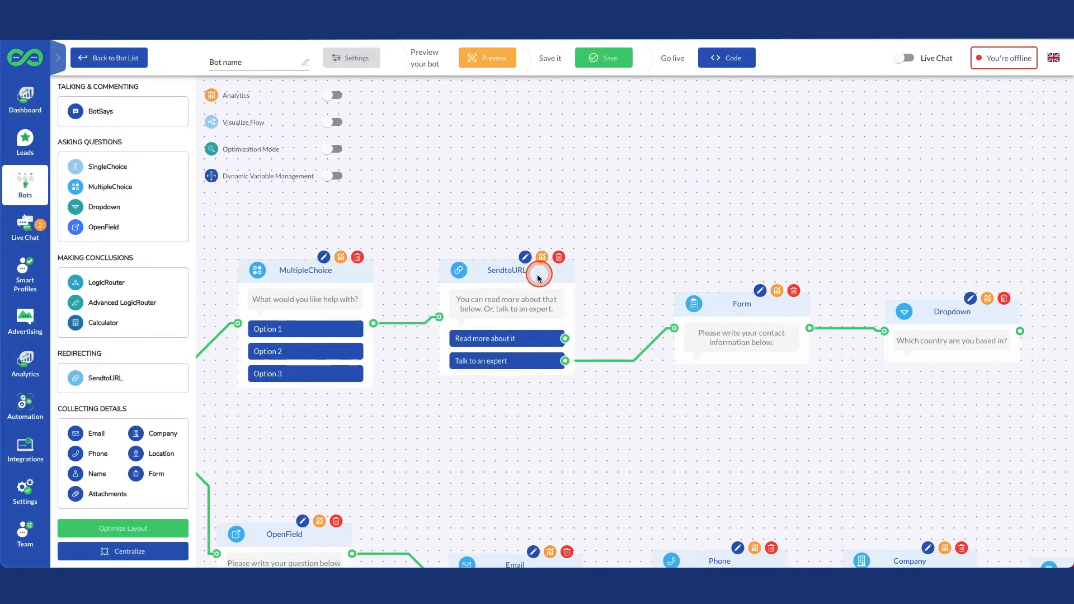
pyautogui.click(529, 292)
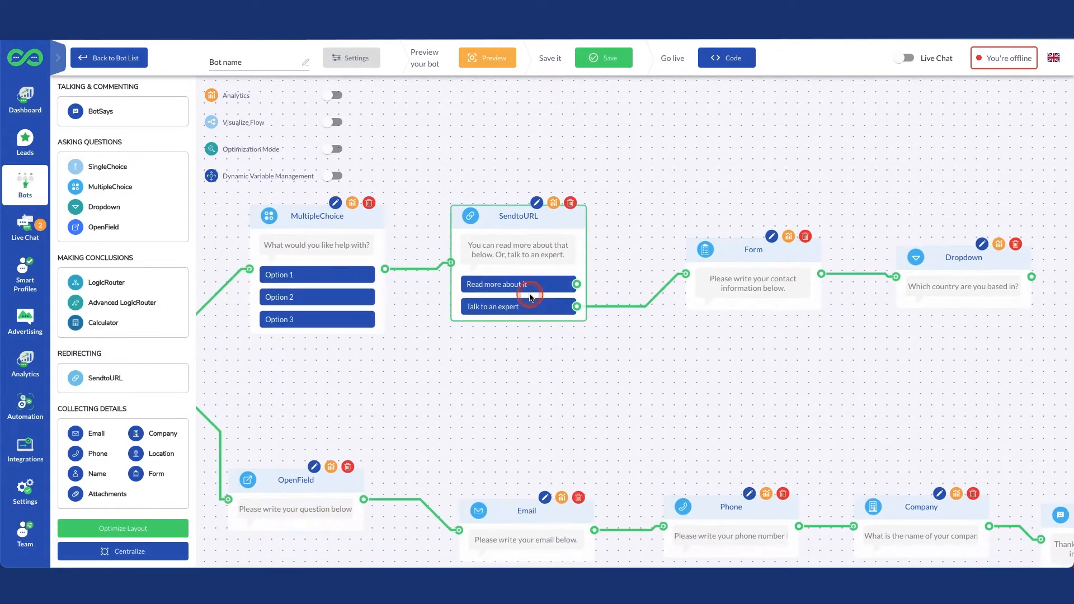
pyautogui.click(518, 283)
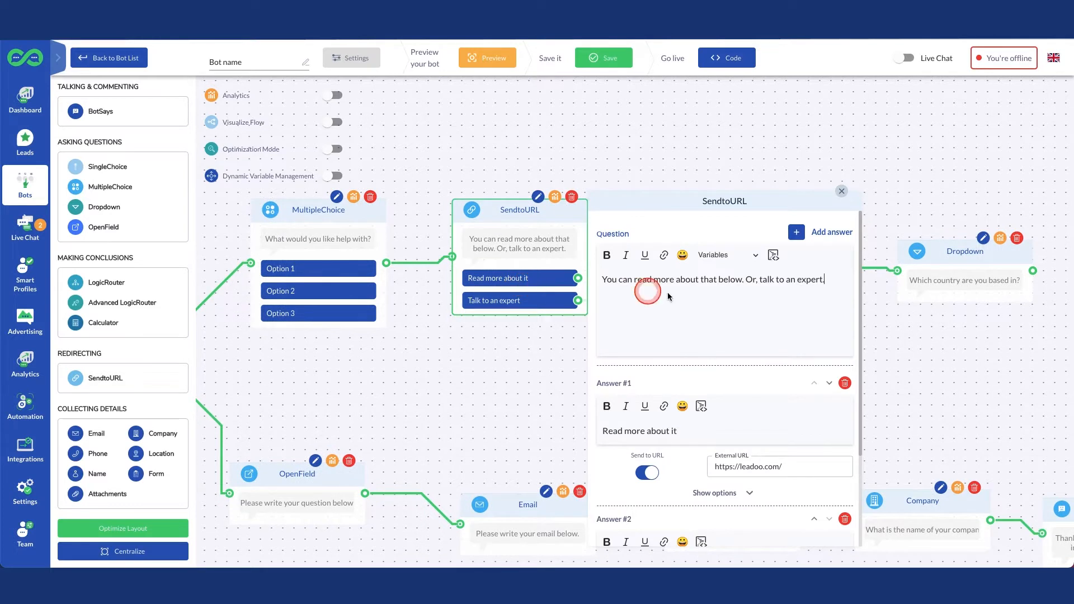
pyautogui.scroll(-1, 769, 386)
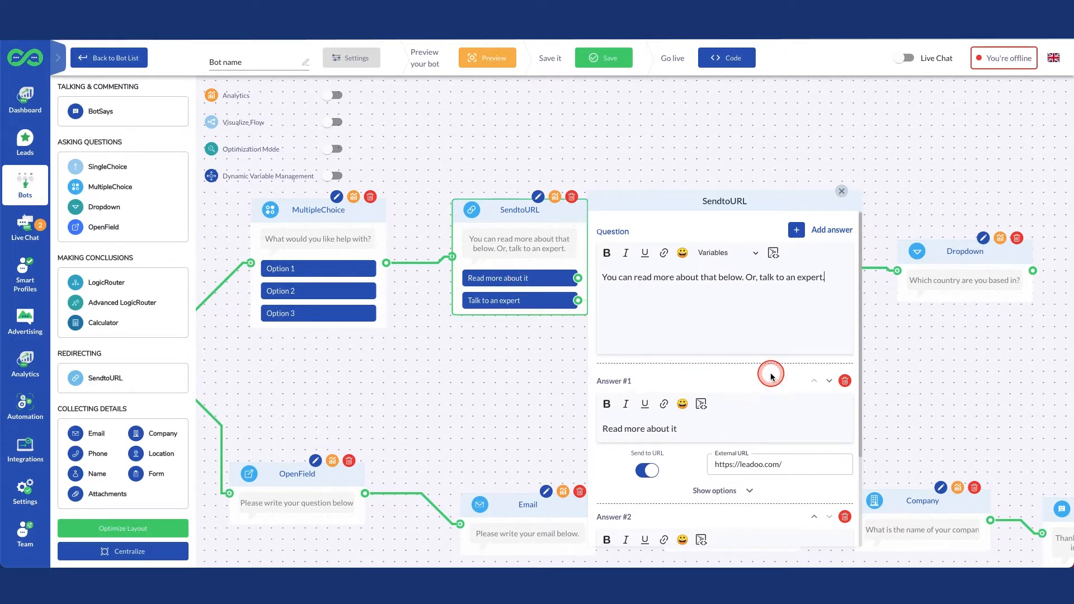
pyautogui.scroll(-2, 771, 375)
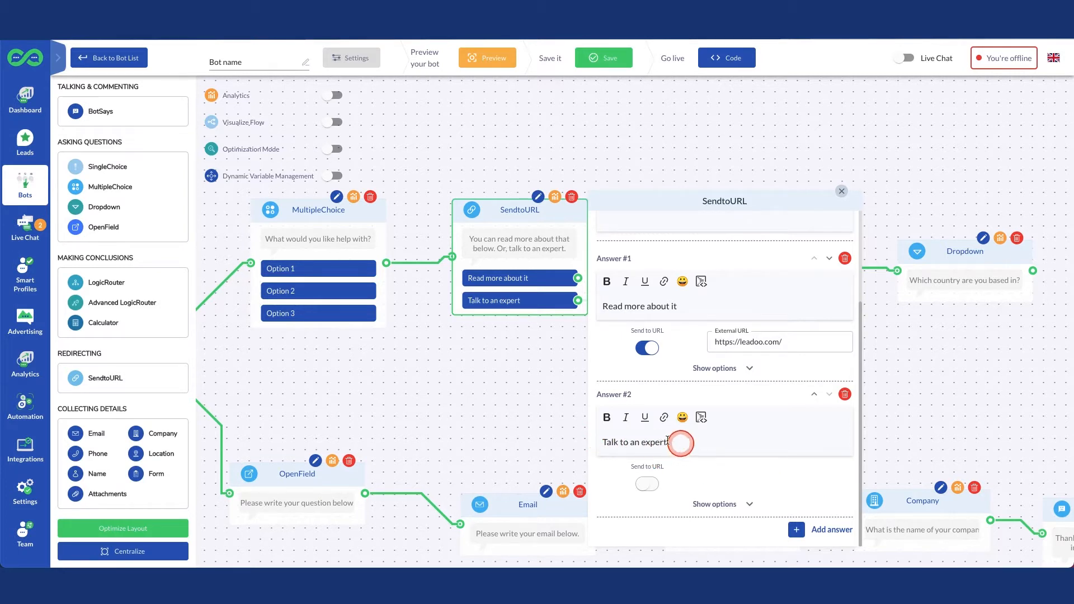
pyautogui.click(557, 399)
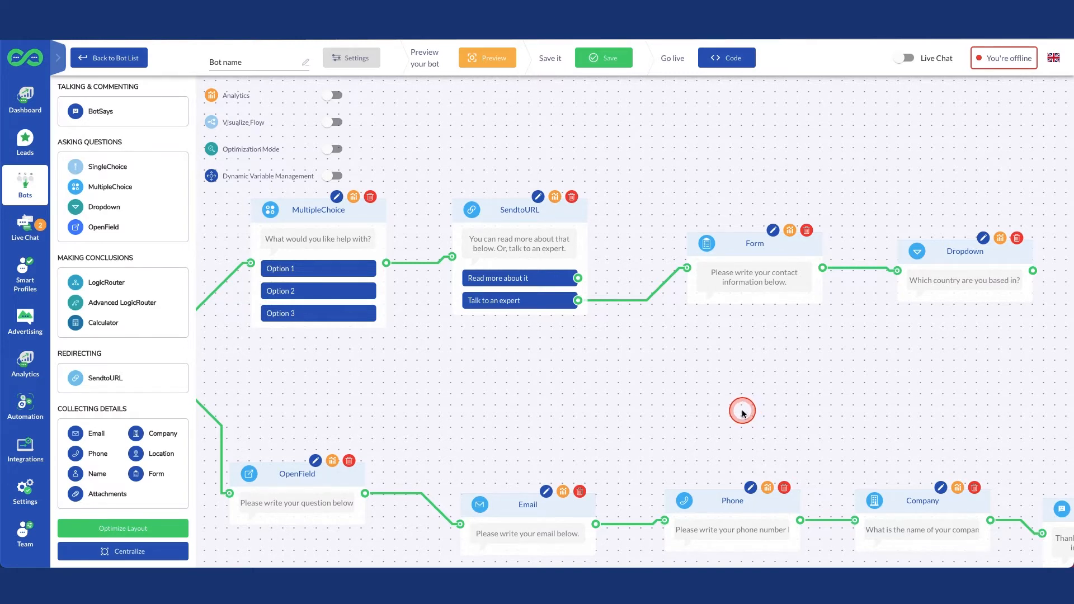
# Uncheck and recheck the Phone field in the contact information Form block's chosen fields
pyautogui.moveTo(742, 413); pyautogui.dragTo(584, 291)
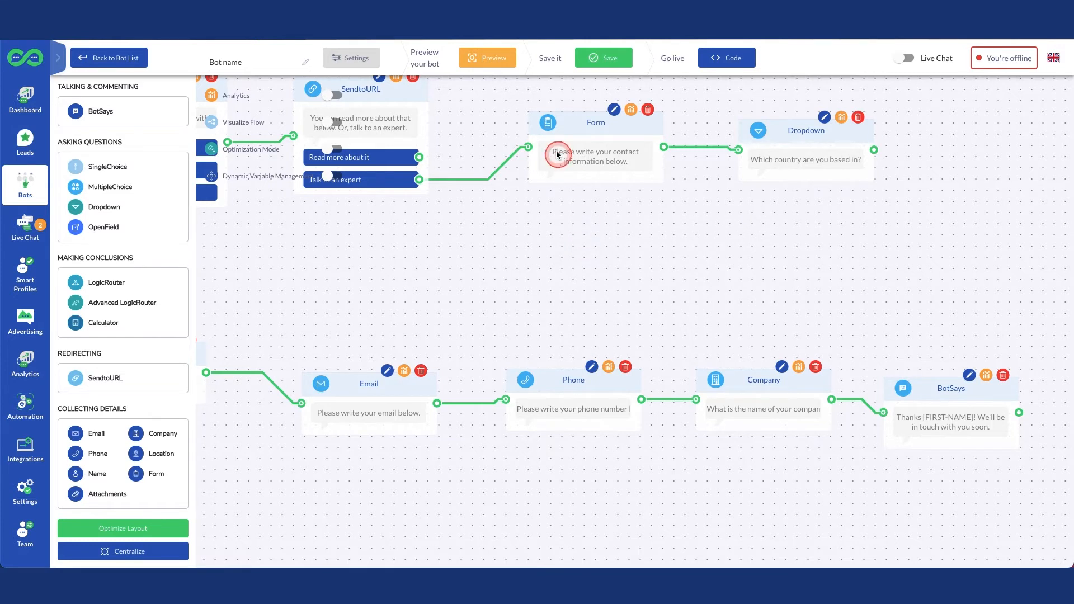
pyautogui.click(561, 135)
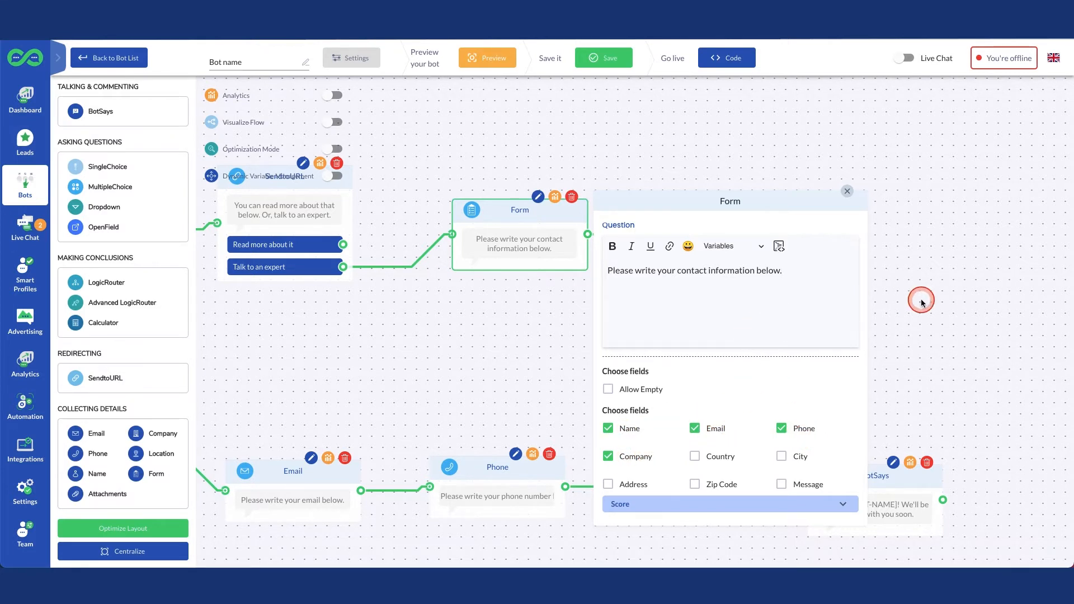
pyautogui.click(782, 432)
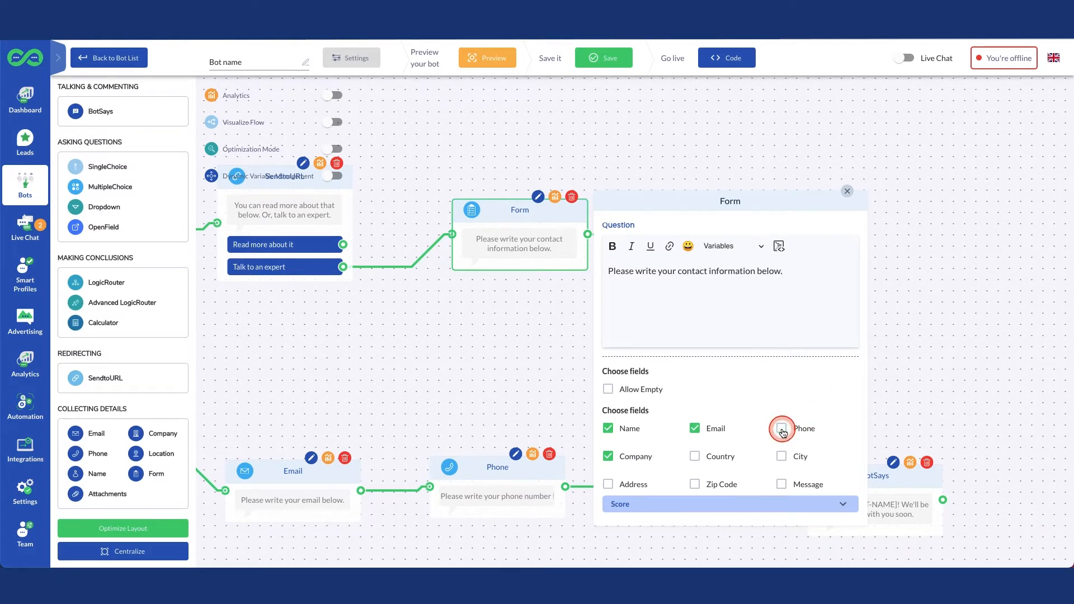
pyautogui.click(782, 431)
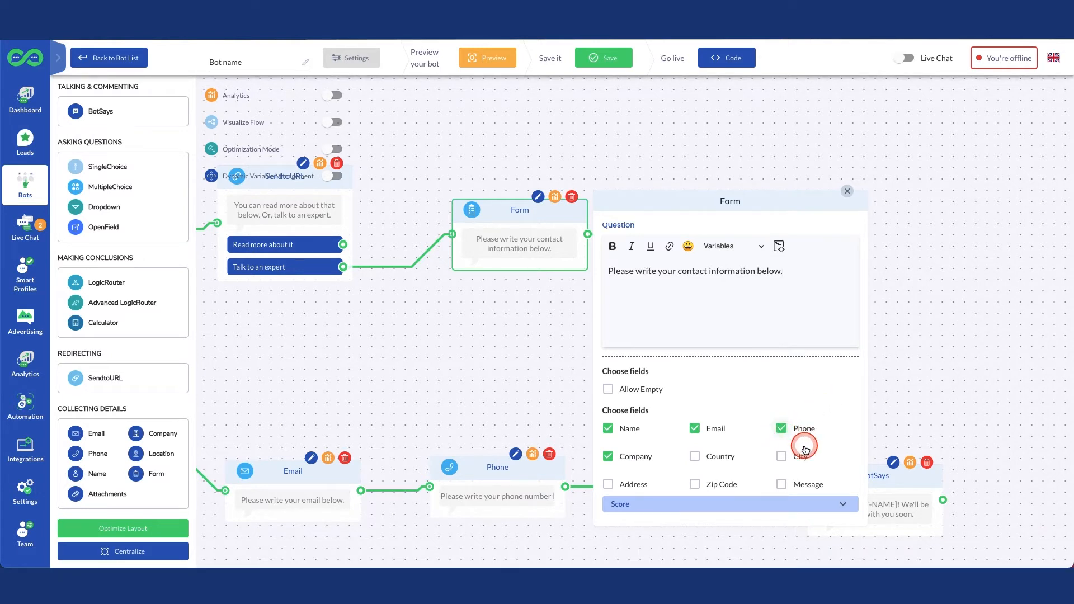
pyautogui.click(905, 320)
# Examine the OpenField block's question text and its Multiline and Allow Empty options
pyautogui.moveTo(662, 375); pyautogui.dragTo(866, 334)
pyautogui.moveTo(564, 361); pyautogui.dragTo(844, 333)
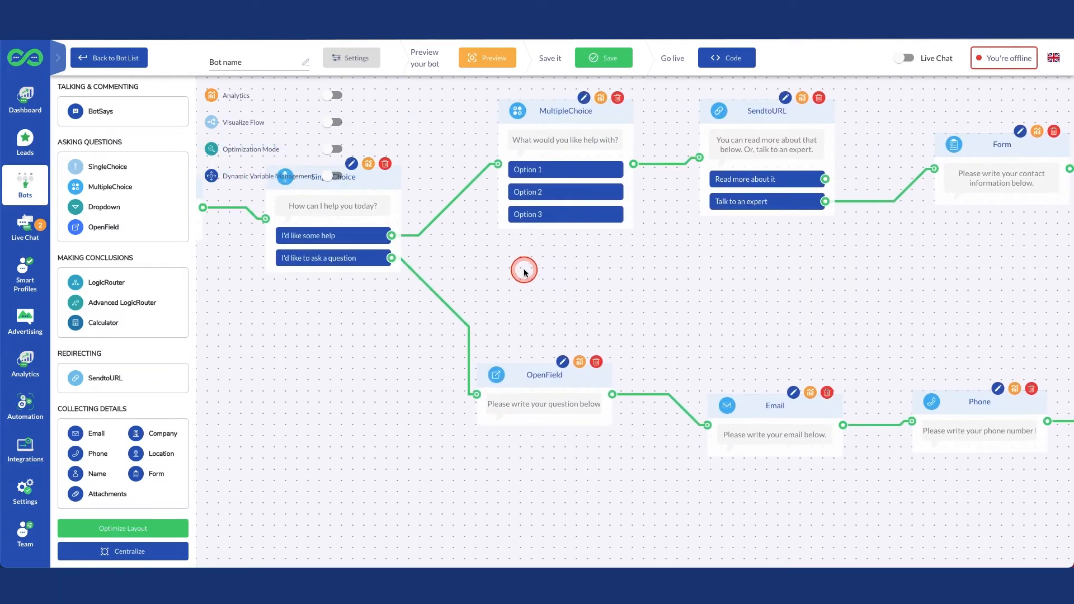
pyautogui.moveTo(529, 288); pyautogui.dragTo(519, 332)
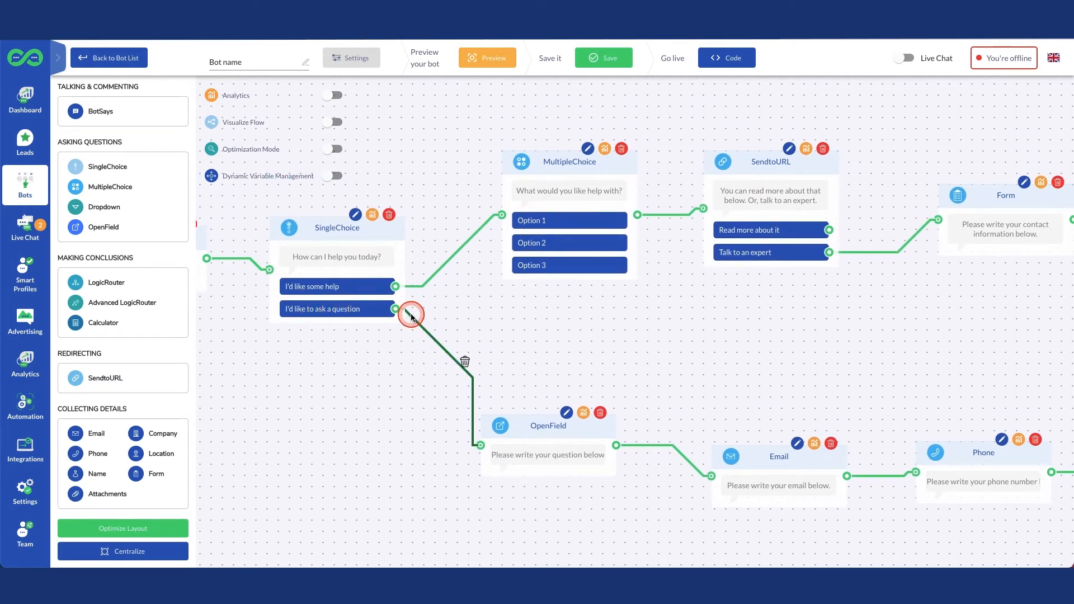
pyautogui.click(552, 452)
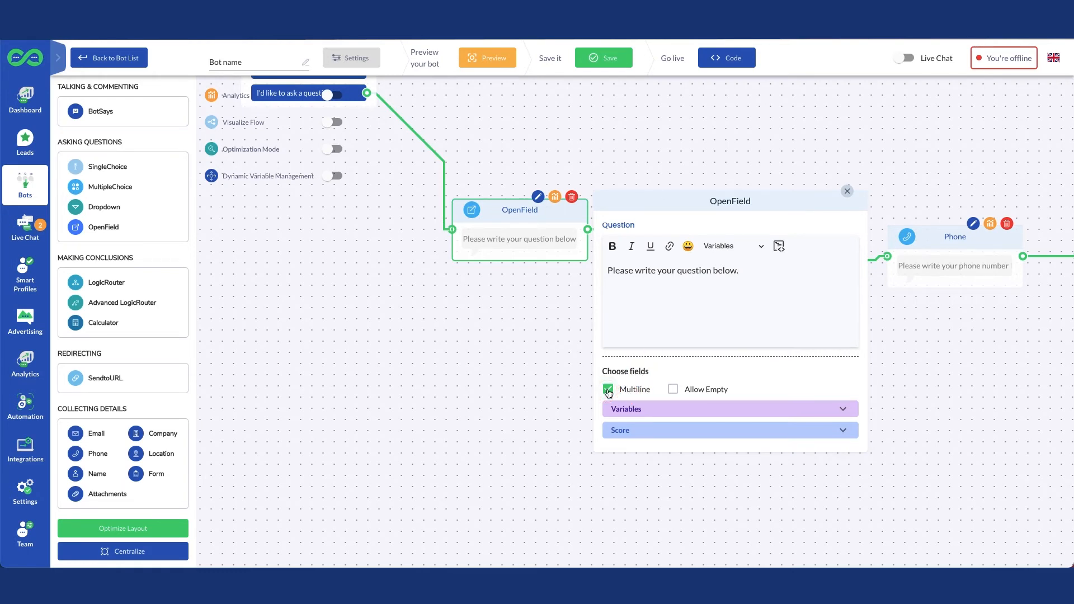
pyautogui.click(673, 391)
pyautogui.click(847, 192)
# Examine the country Dropdown block's question and its choice of answer list
pyautogui.moveTo(893, 183); pyautogui.dragTo(728, 247)
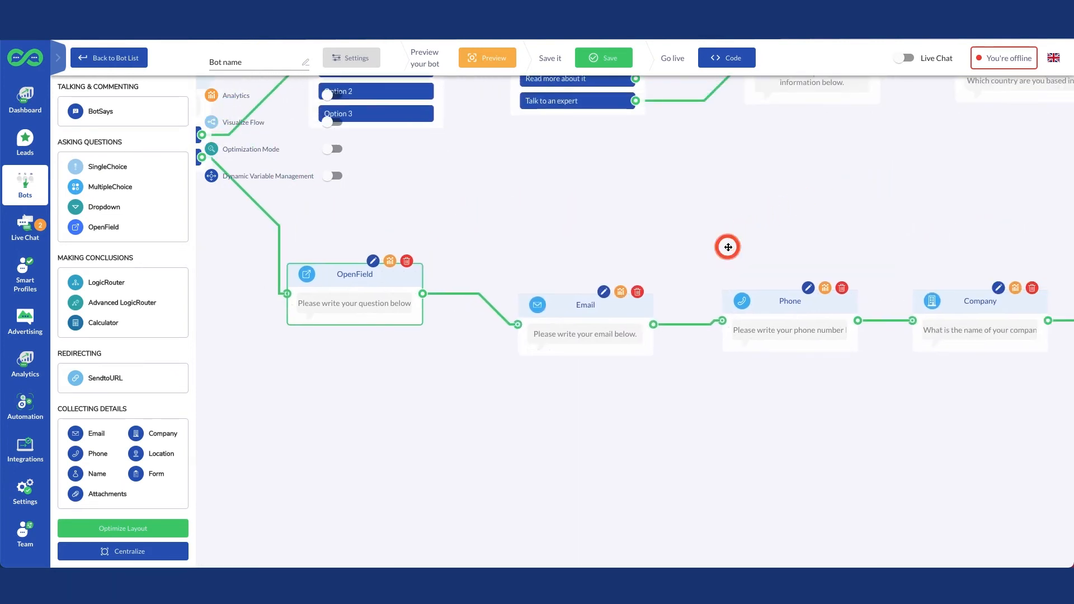
pyautogui.moveTo(868, 192); pyautogui.dragTo(805, 285)
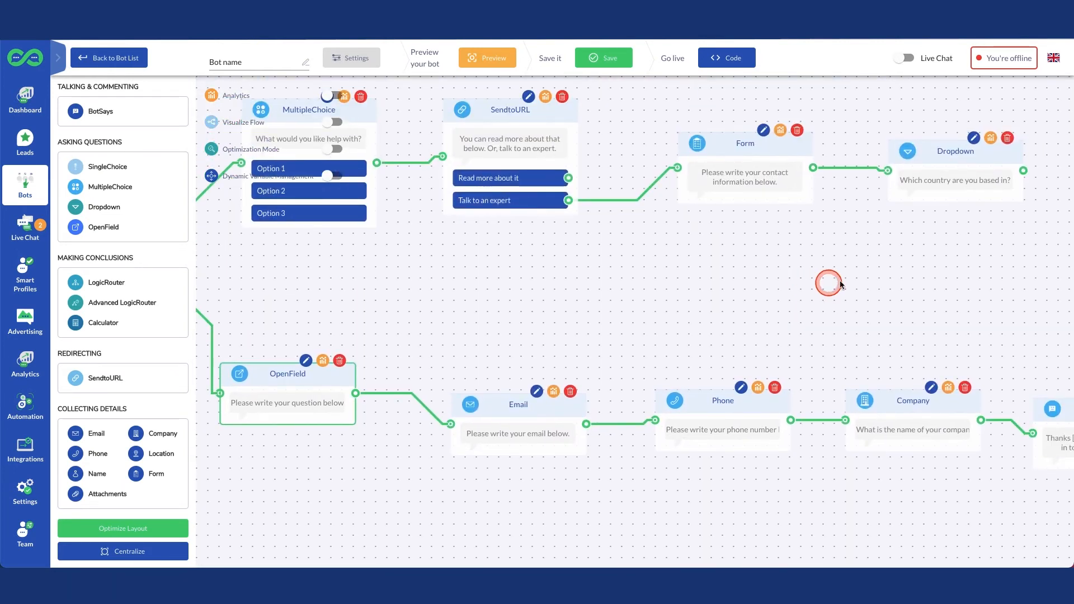
pyautogui.moveTo(901, 259); pyautogui.dragTo(709, 354)
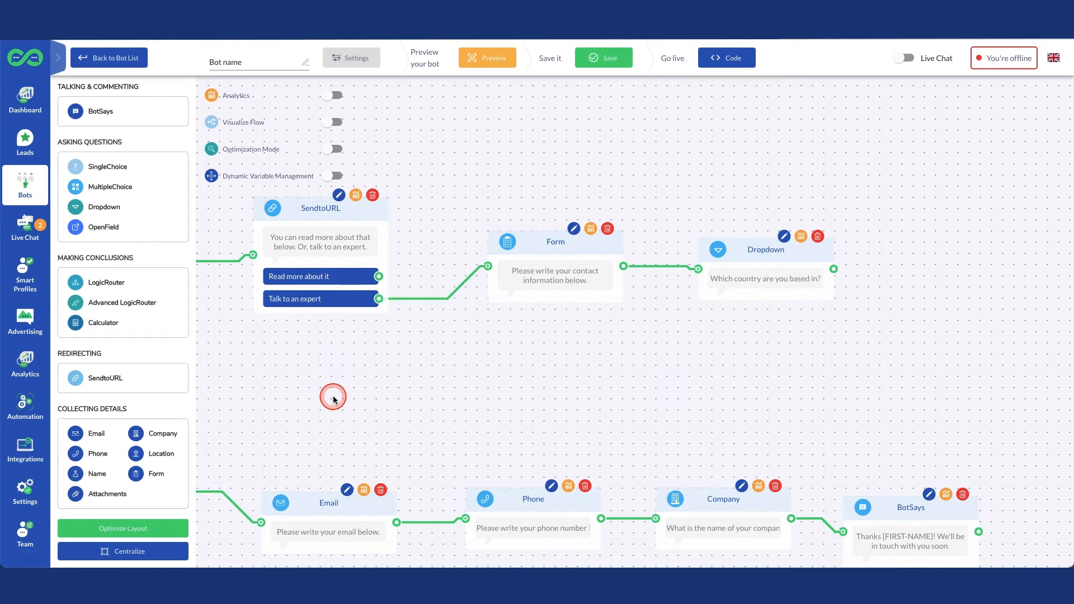
pyautogui.click(767, 274)
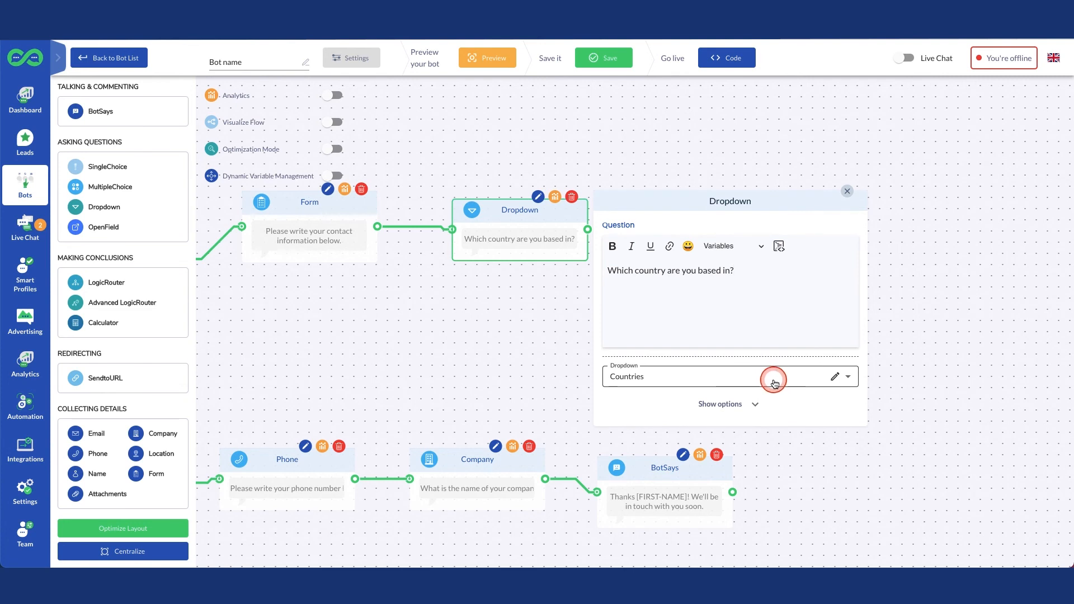
pyautogui.click(774, 384)
pyautogui.click(899, 353)
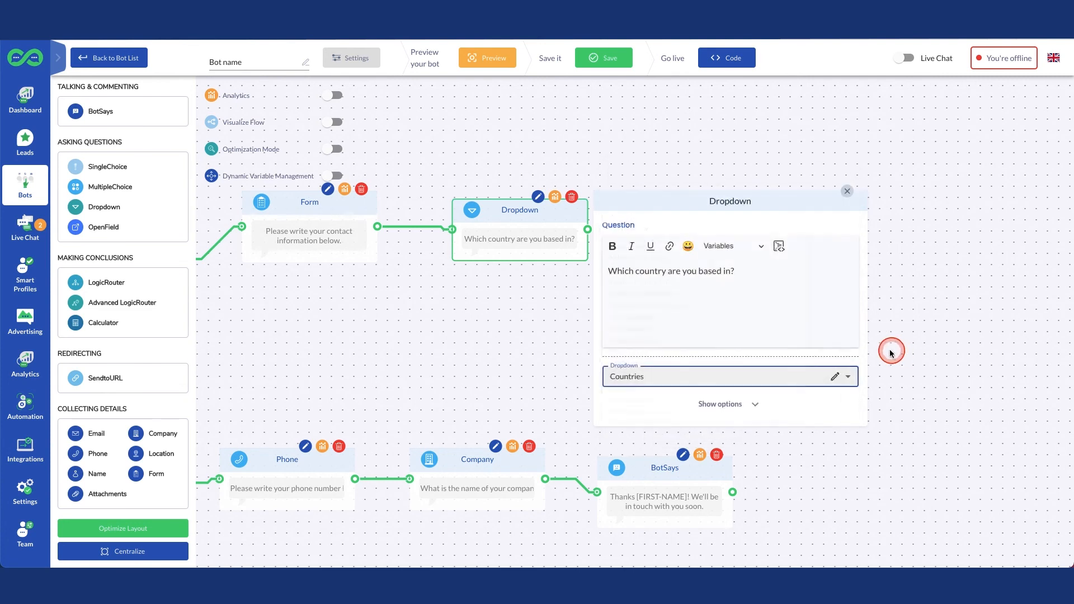
pyautogui.click(930, 266)
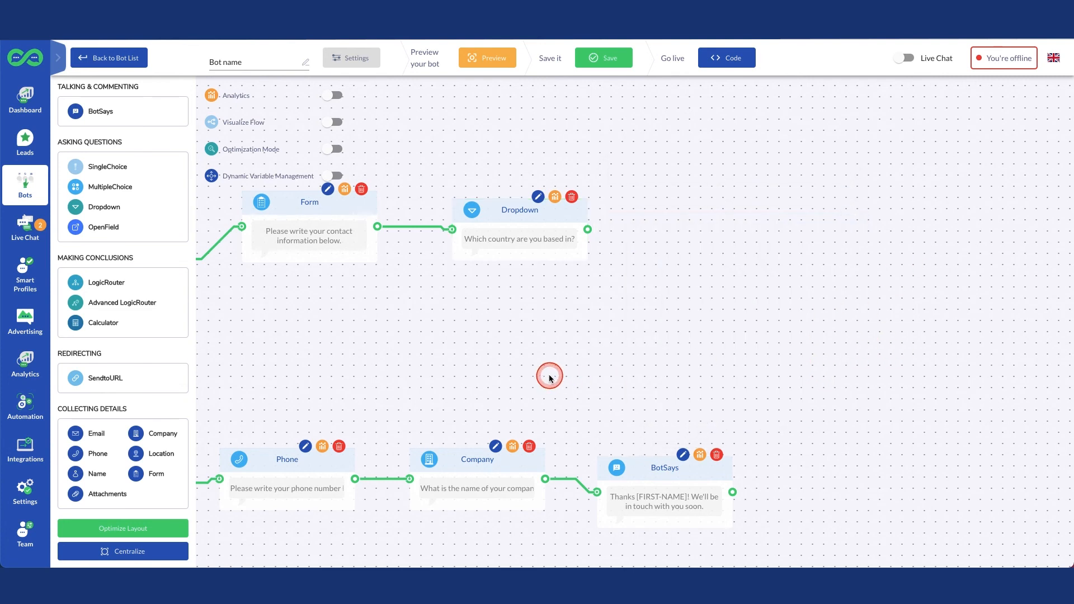
pyautogui.moveTo(383, 363); pyautogui.dragTo(764, 338)
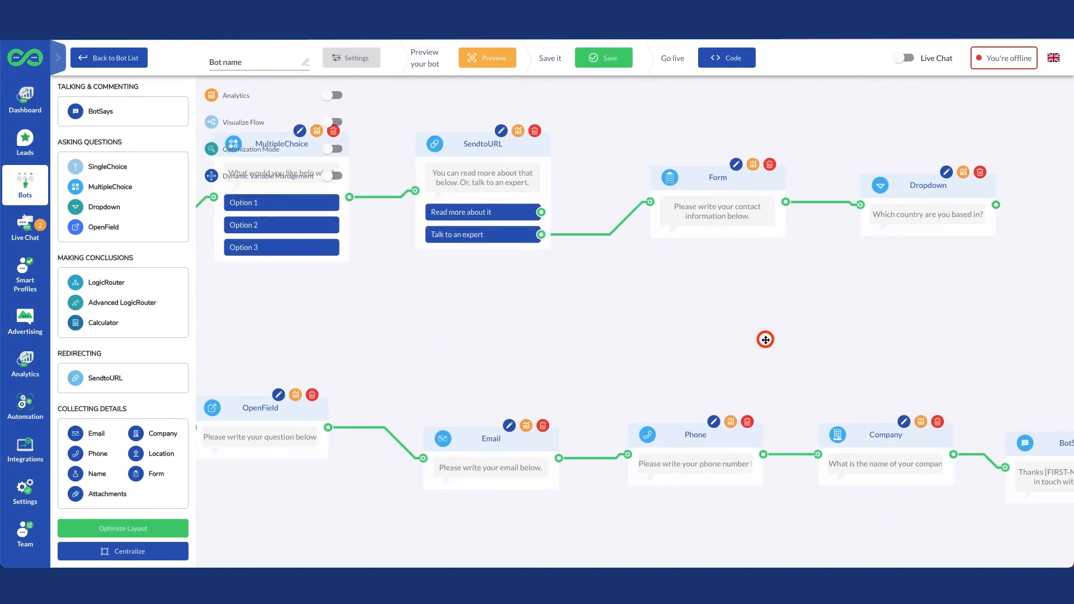
pyautogui.moveTo(371, 316); pyautogui.dragTo(653, 336)
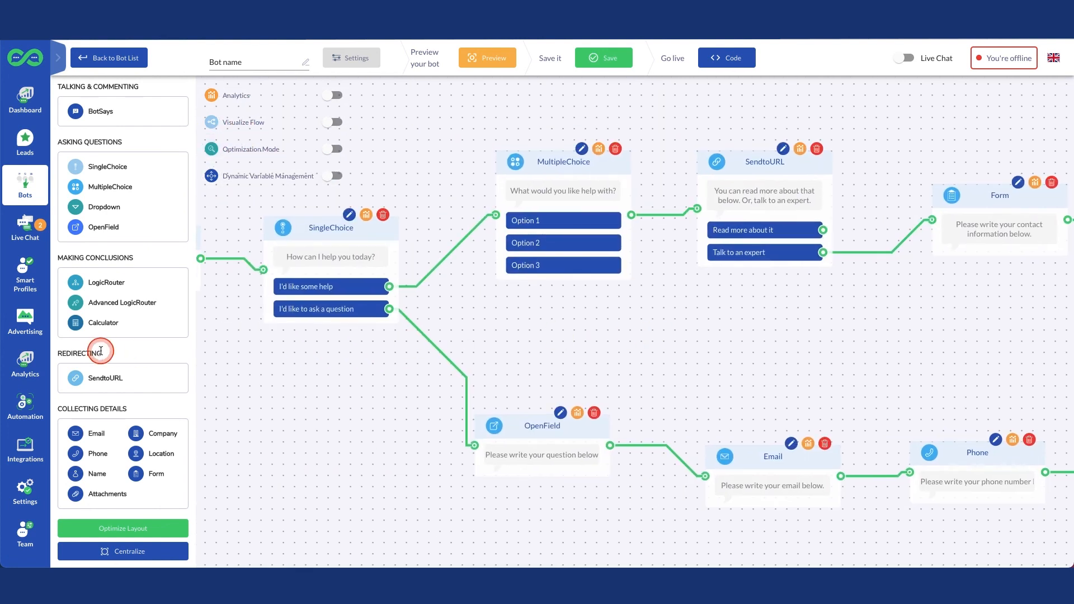